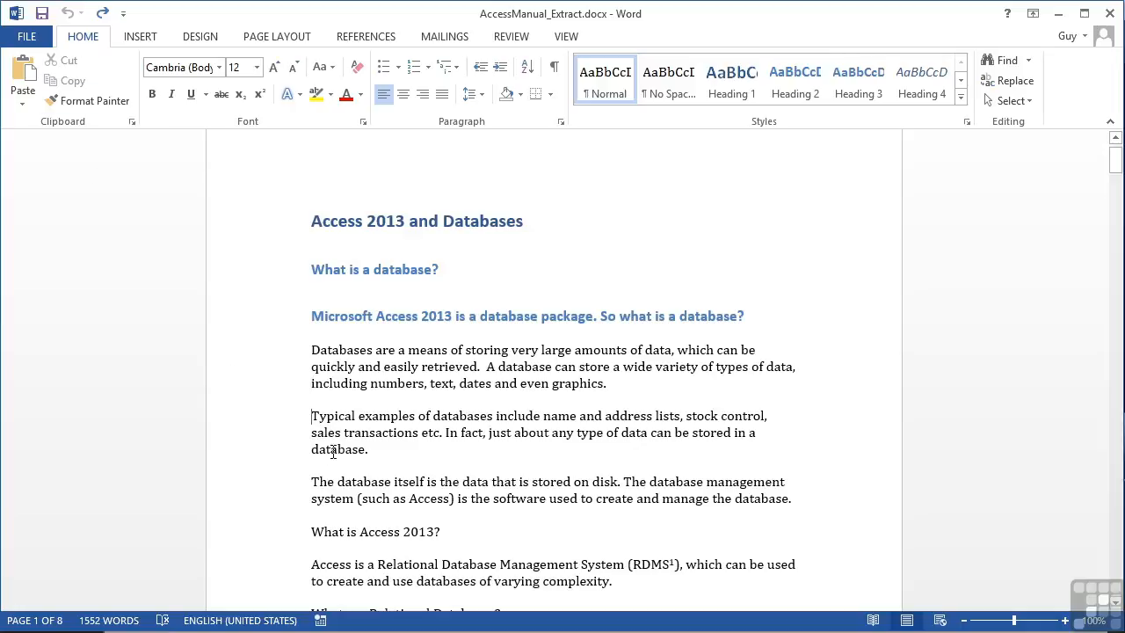
Step: Highlight the paragraph beginning "The database itself is the data" in yellow
double_click(264, 493)
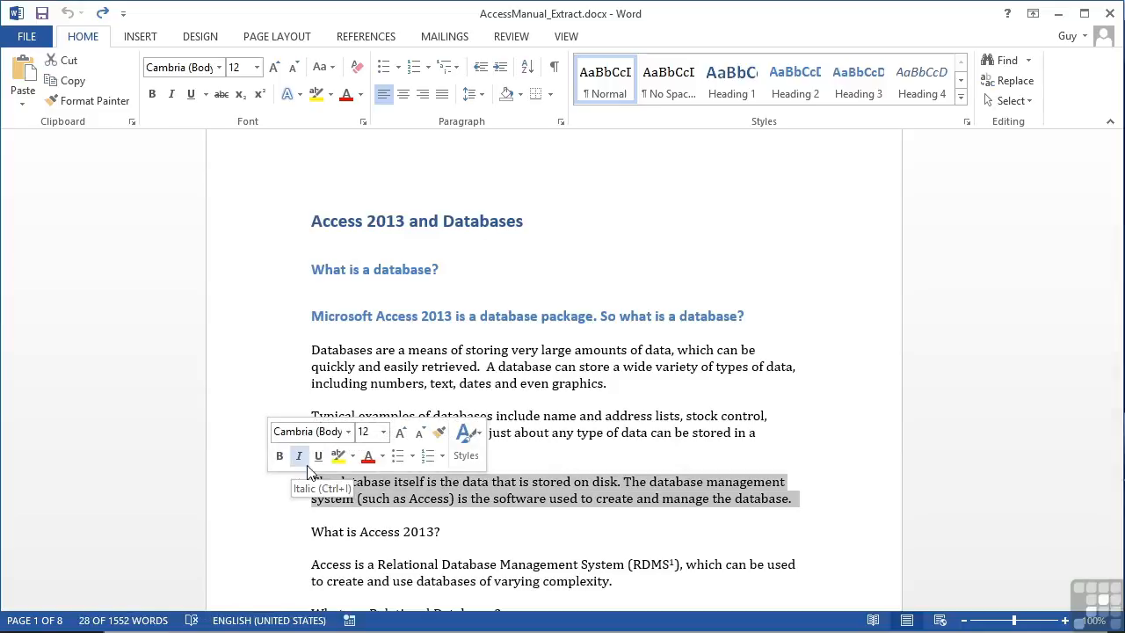
click(352, 458)
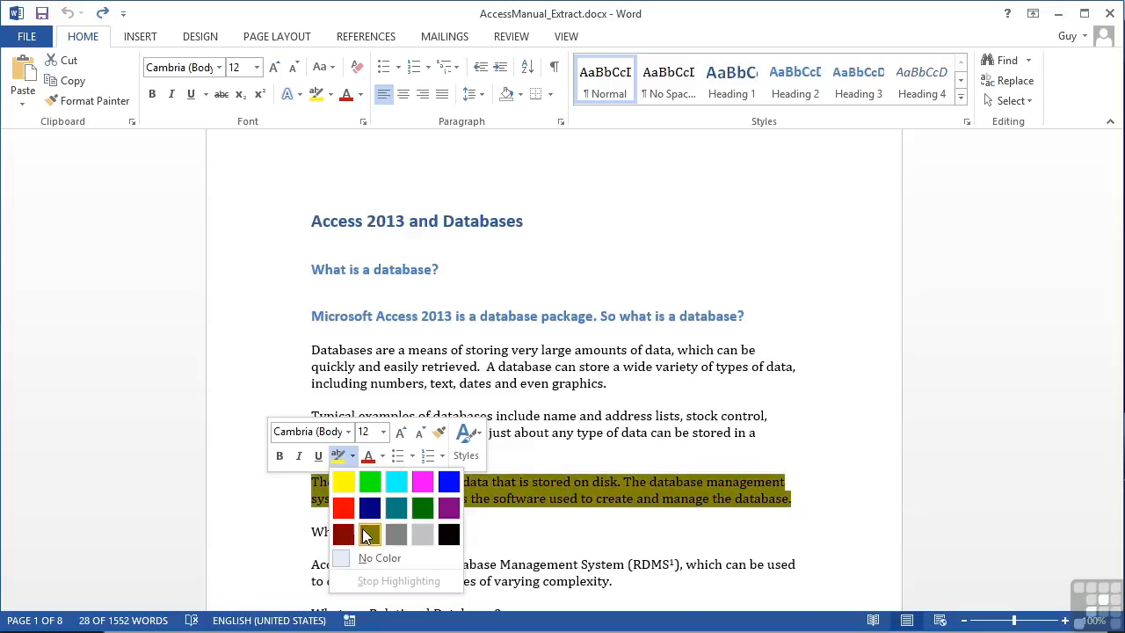
click(342, 481)
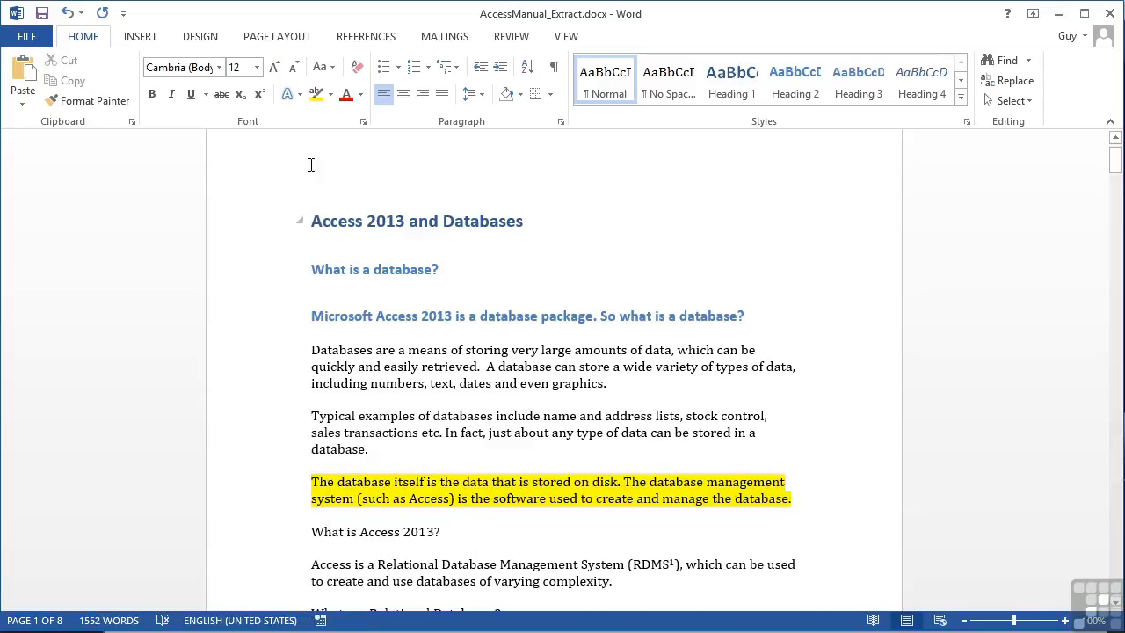
Step: Change the highlight of the paragraph beginning "The database itself" to bright green
click(331, 95)
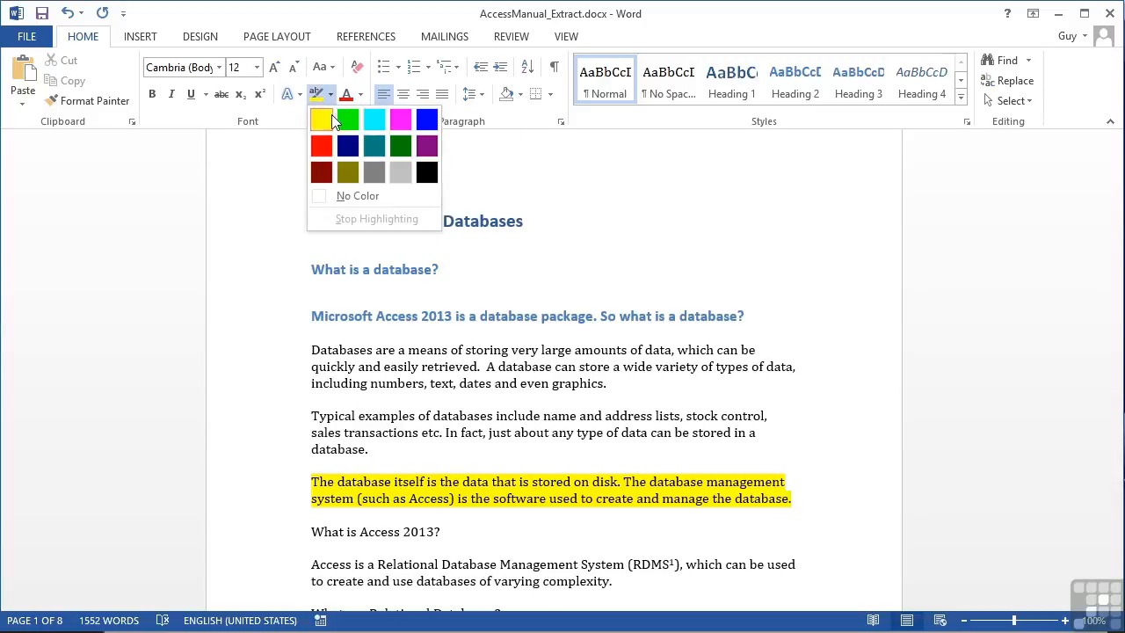
click(348, 119)
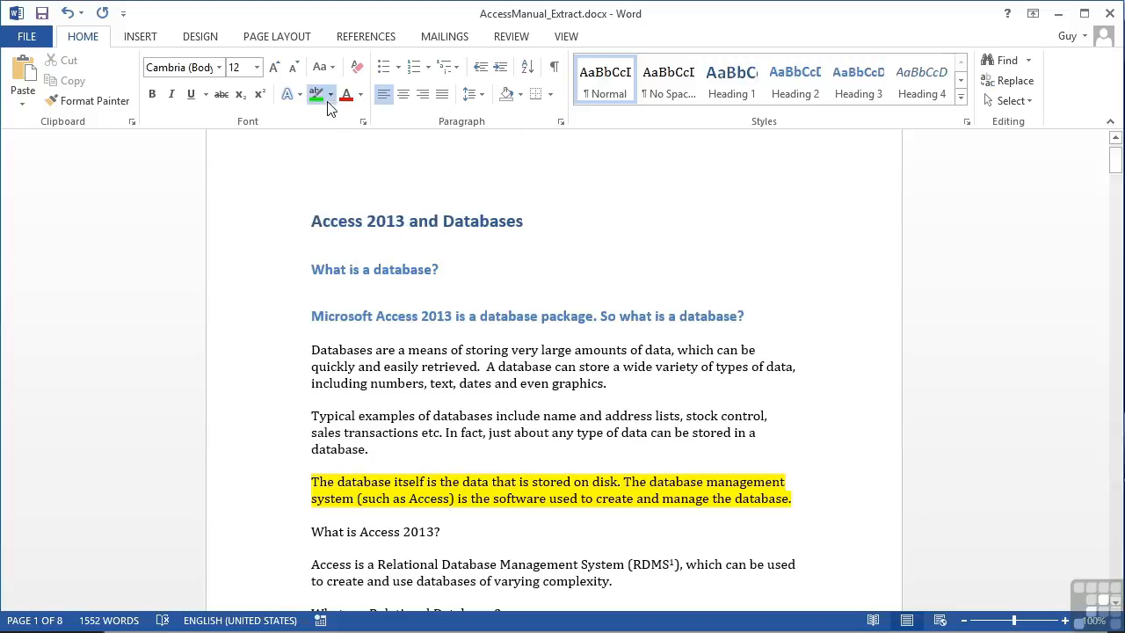
double_click(262, 484)
click(317, 94)
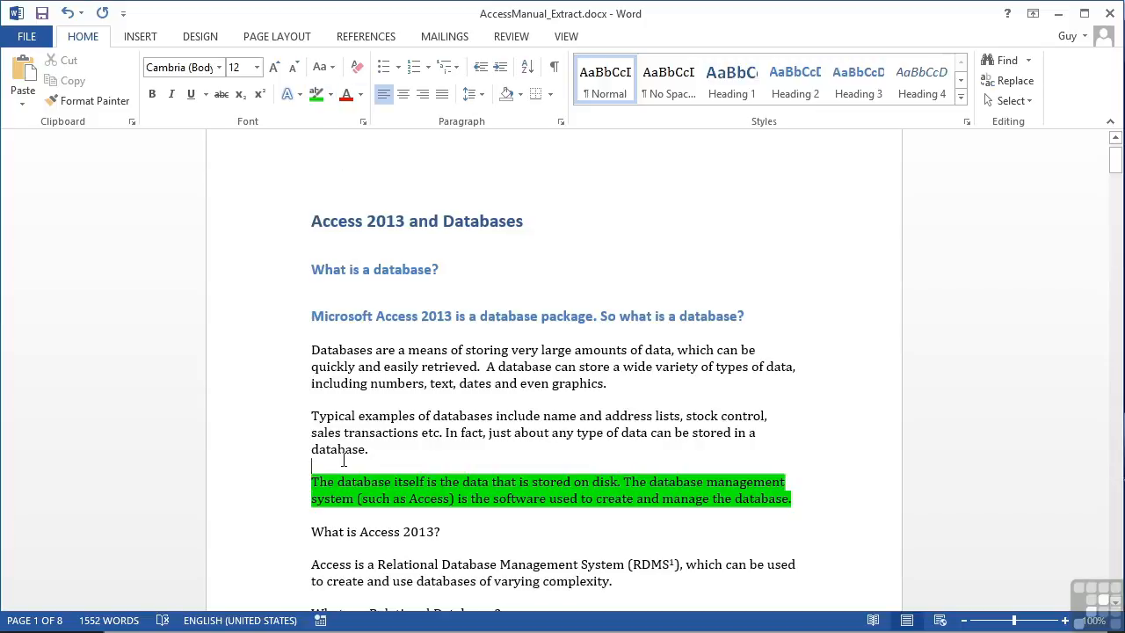
Step: Set the highlight of the paragraph beginning "The database itself" back to yellow and deselect it
double_click(273, 489)
click(331, 94)
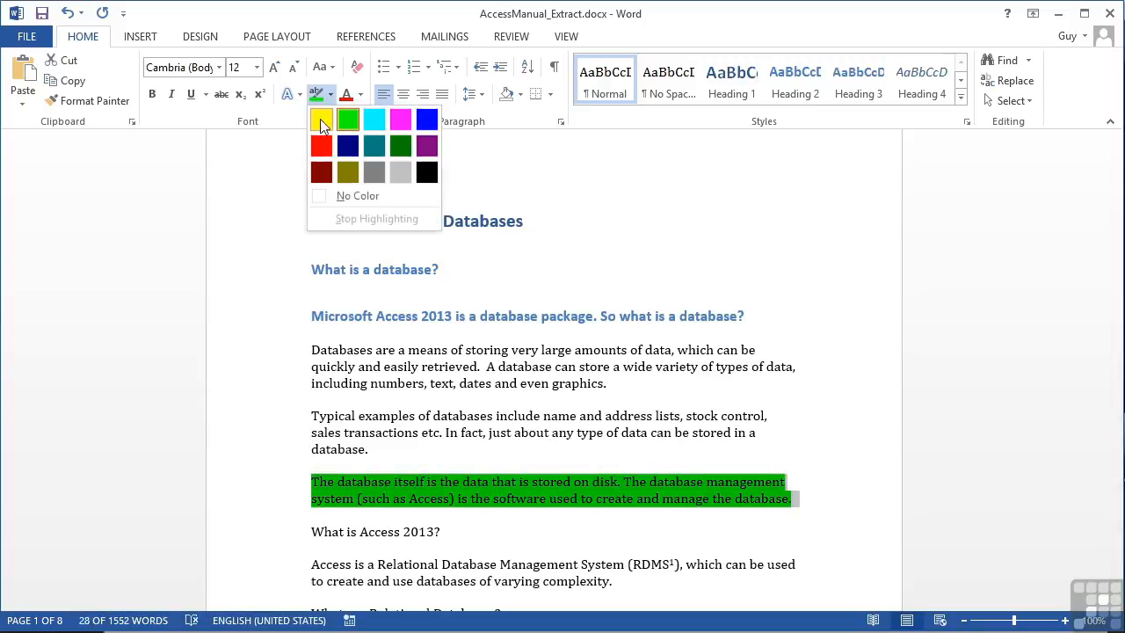
click(322, 118)
click(378, 450)
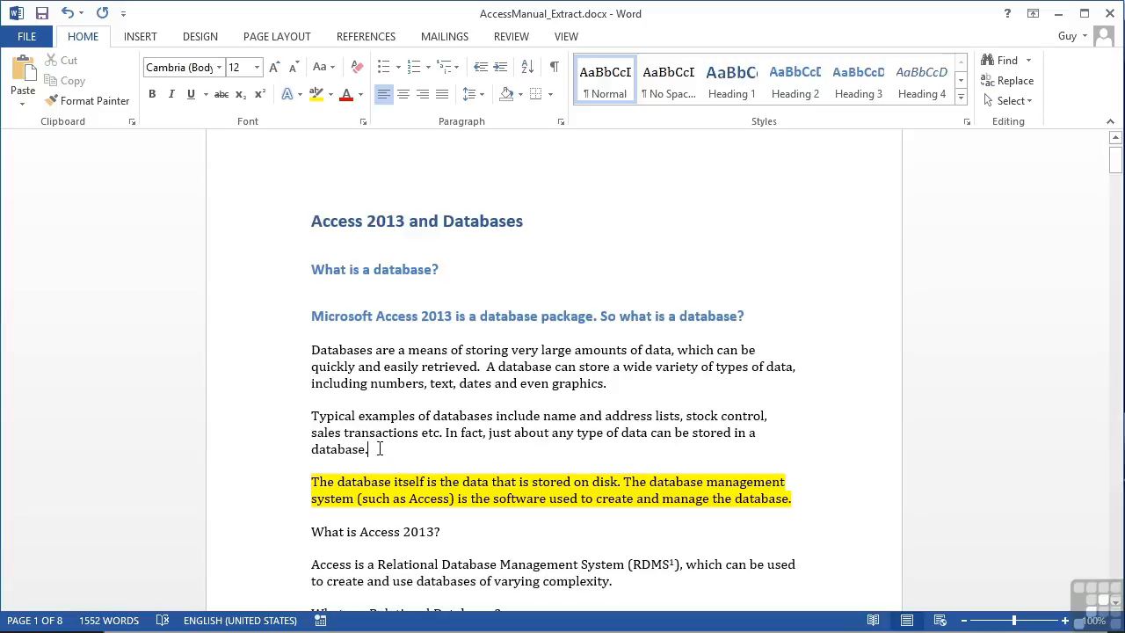
Step: Apply strikethrough to the paragraph beginning "Typical examples of databases" and deselect it
double_click(279, 430)
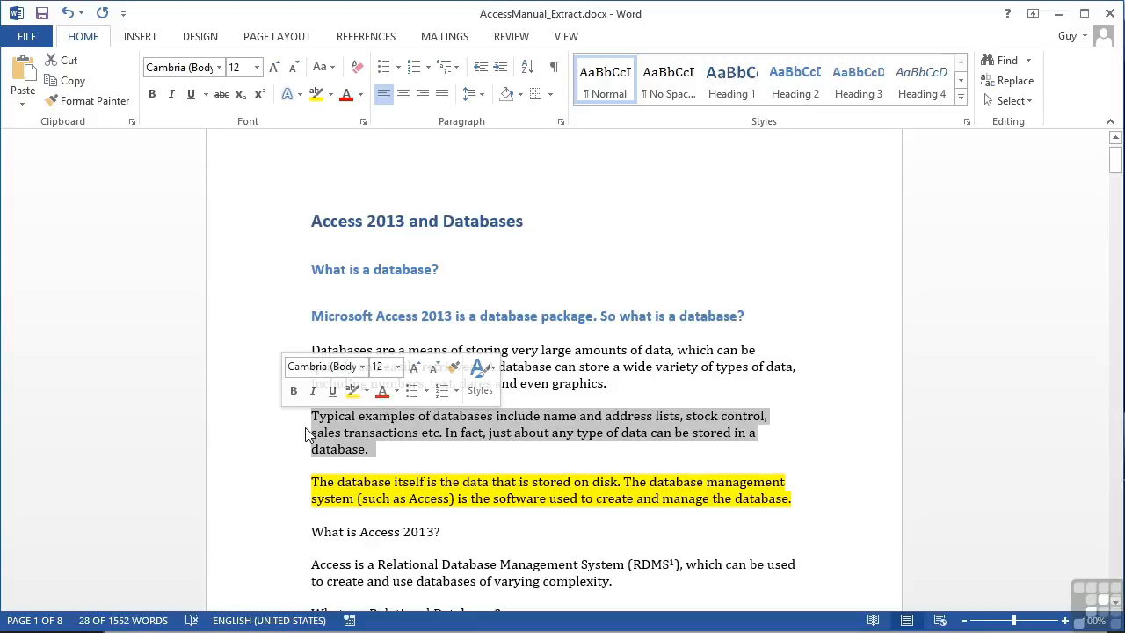
click(222, 95)
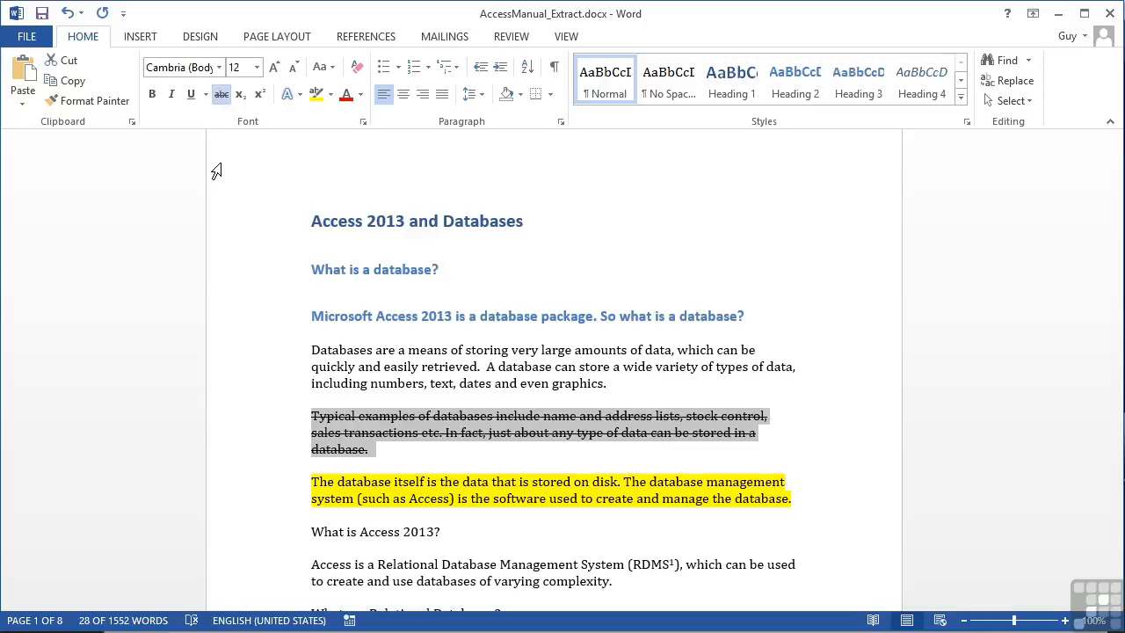
click(383, 455)
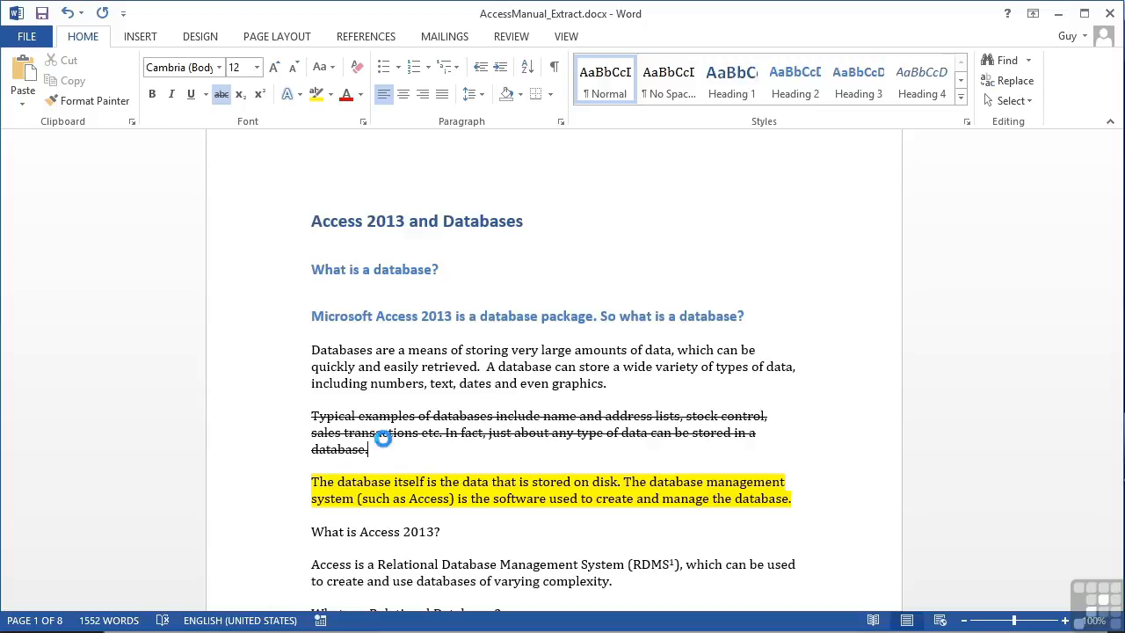
Step: Create a new blank document and enter the text "H2O"
key(ctrl+n)
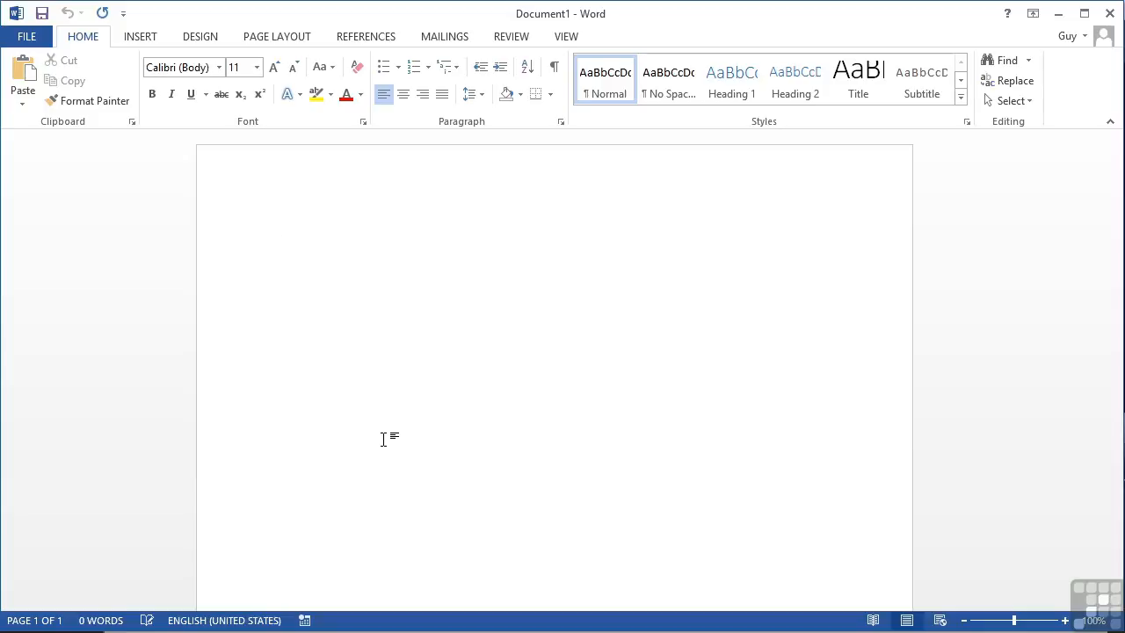
text(h)
key(BackSpace)
text(H2o)
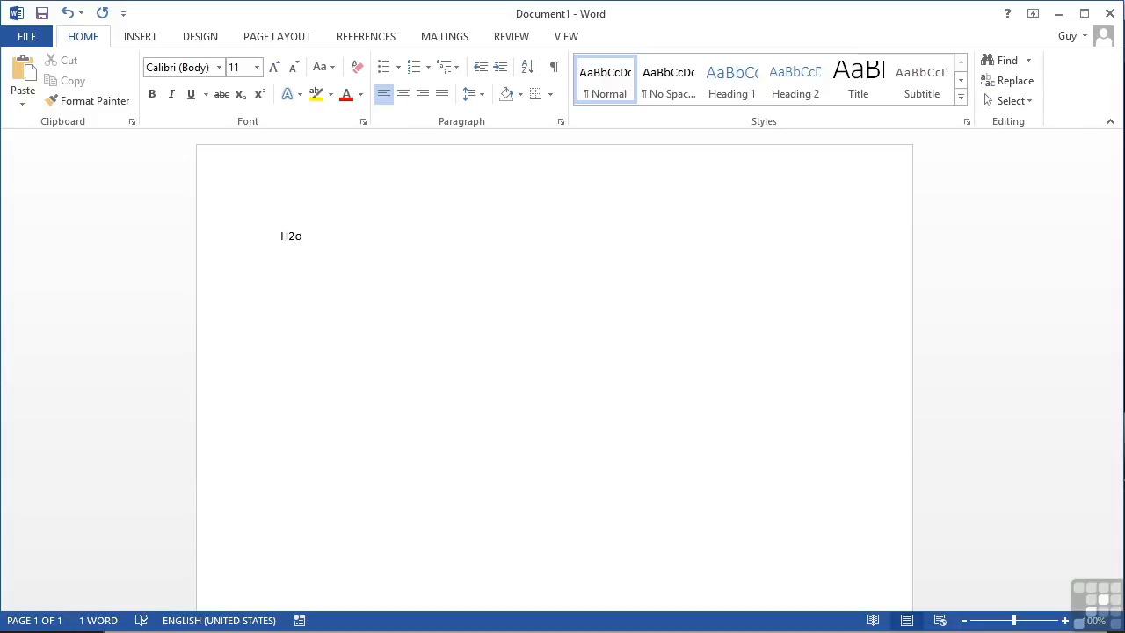
key(BackSpace)
text(O)
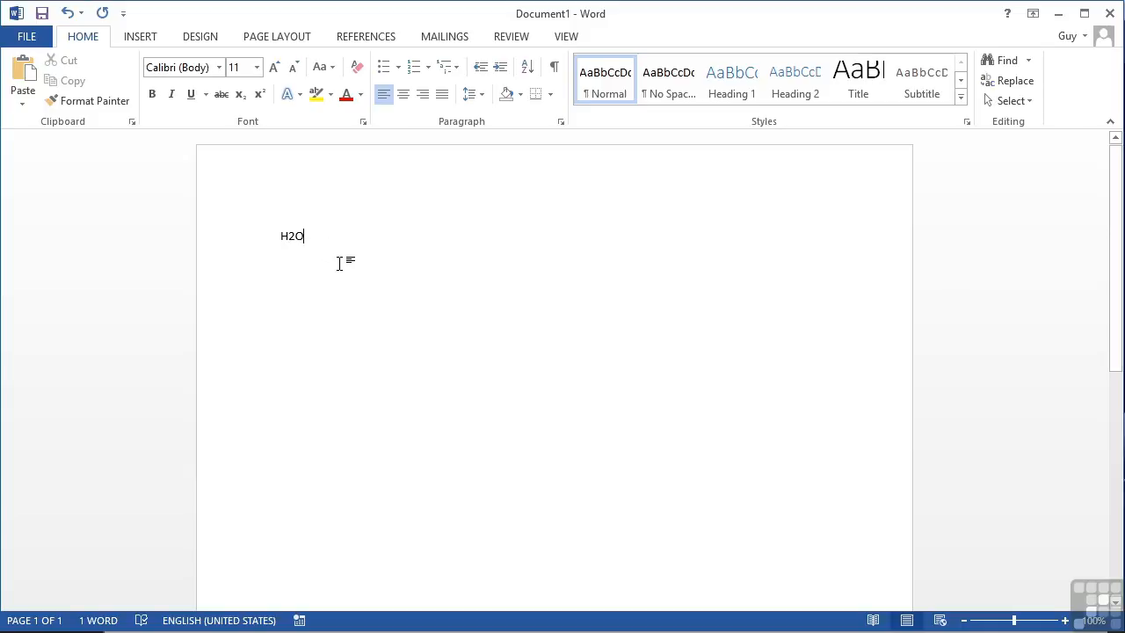
Step: Format the 2 in "H2O" as subscript and return to the end of the line
key(Right)
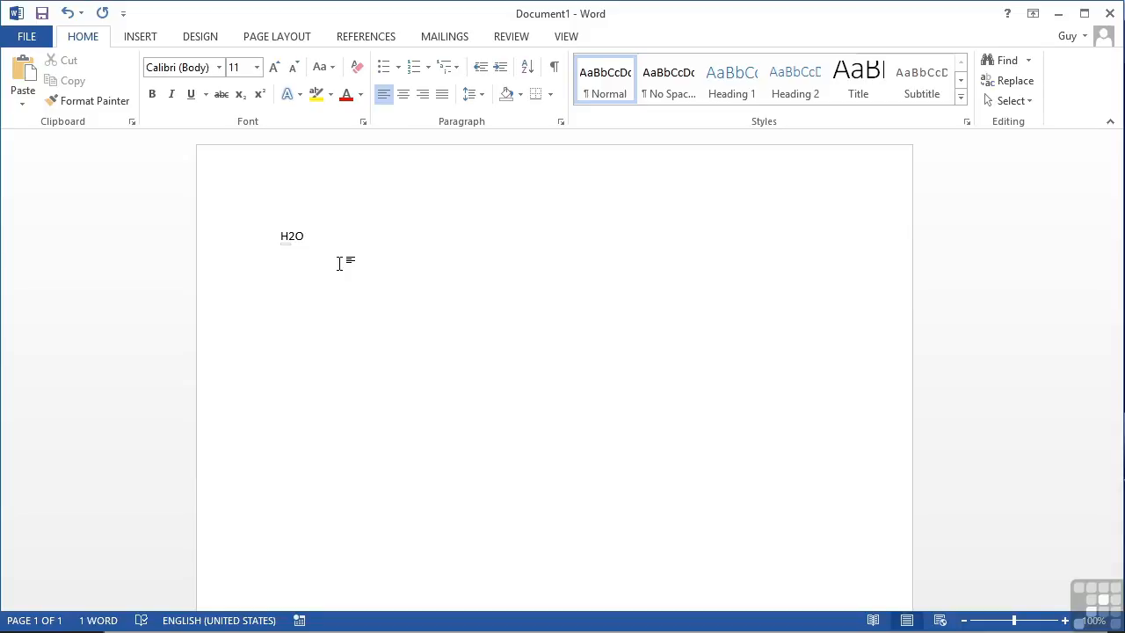
key(shift+Right)
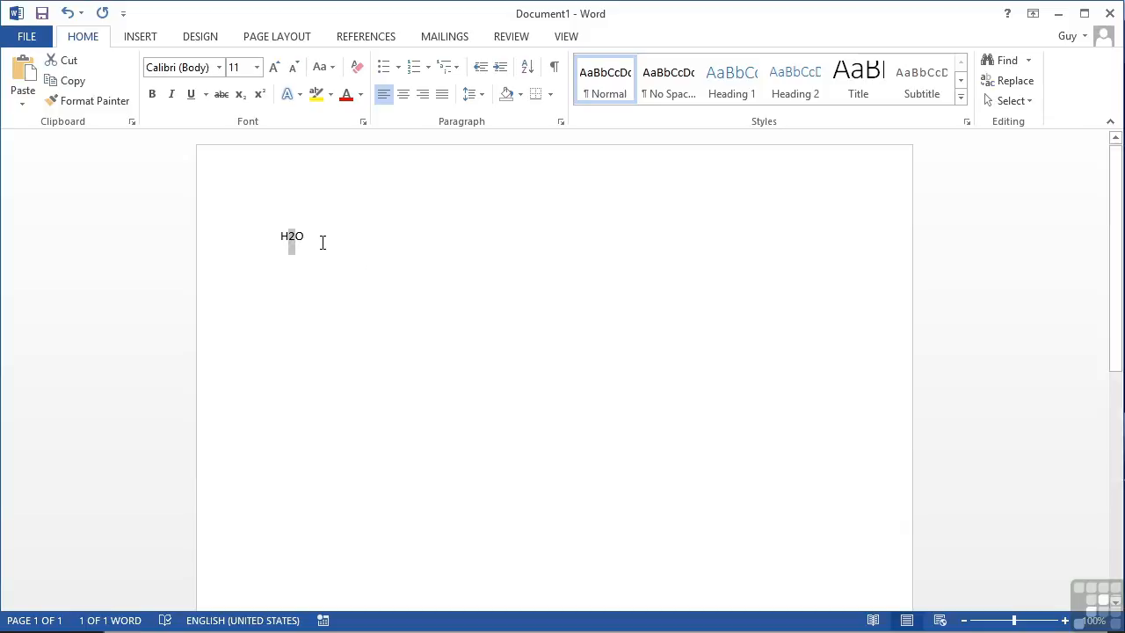
click(239, 100)
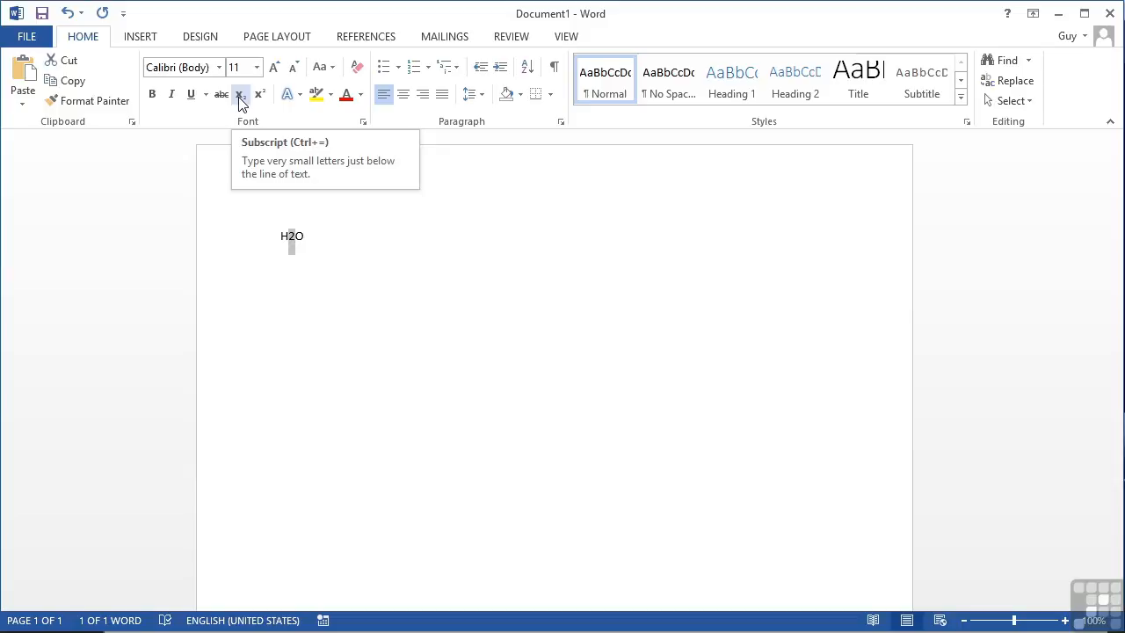
click(310, 236)
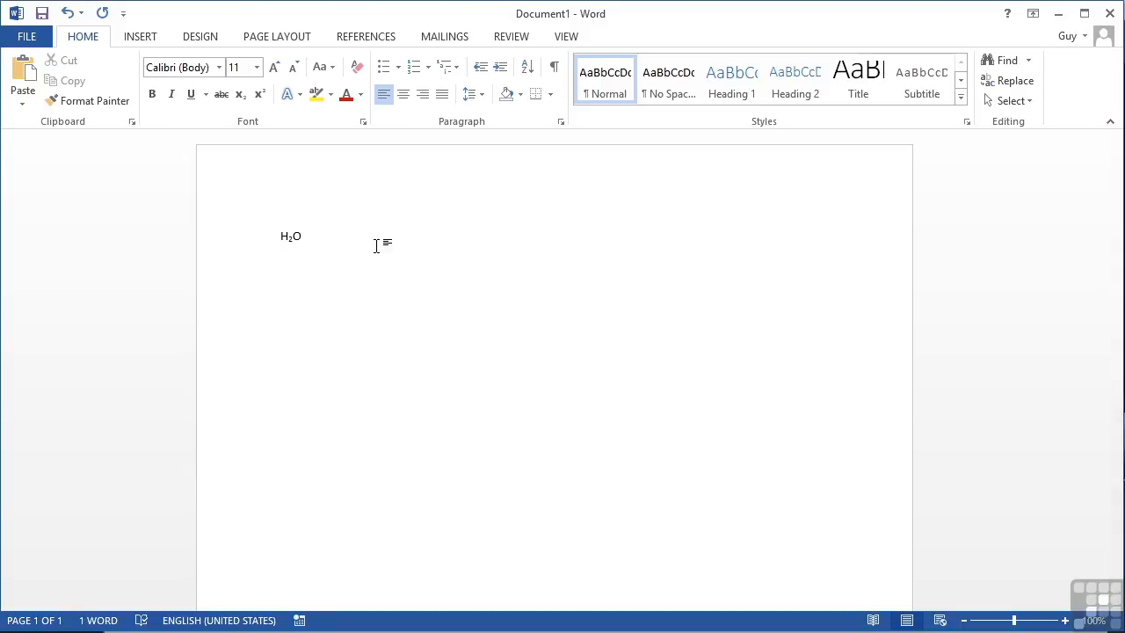
Step: Add a new line below the water formula with the text "30OF", using a capital letter O
key(Return)
text(30o)
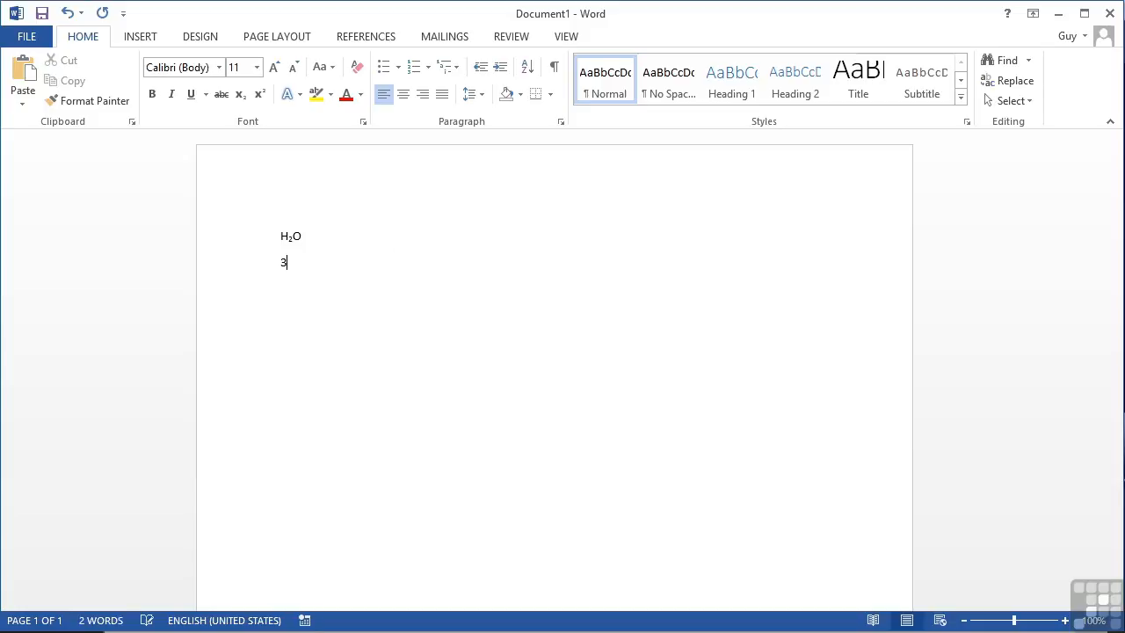
key(BackSpace)
text(OF)
Step: Format the letter O in "30OF" as superscript to make a degree symbol
key(Left)
key(Left)
drag(292, 263, 303, 263)
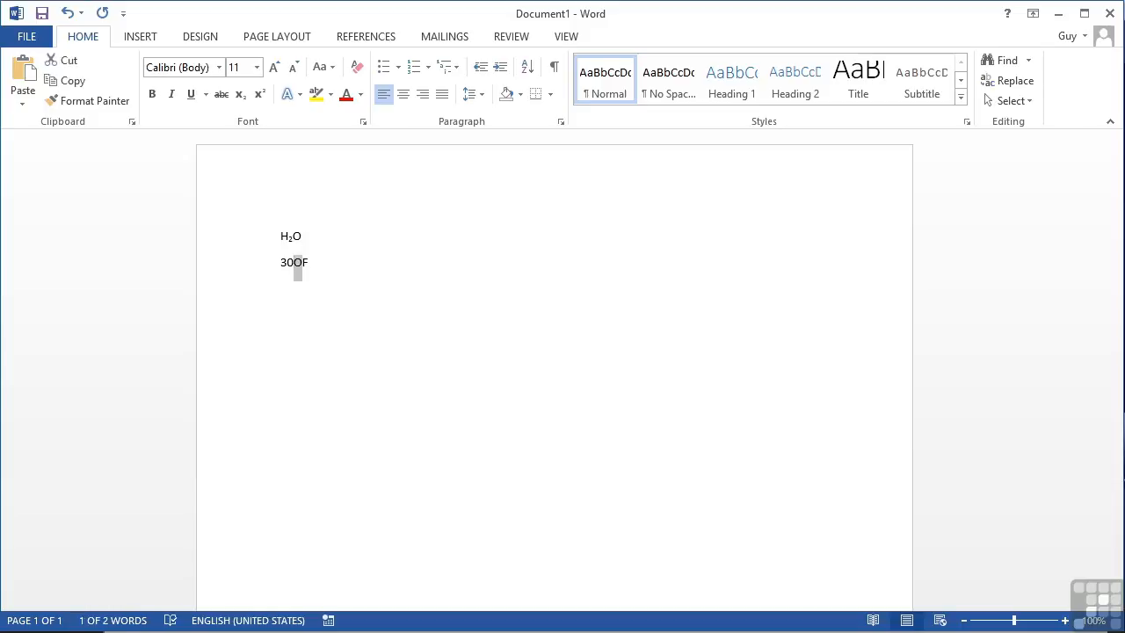
click(259, 95)
click(356, 280)
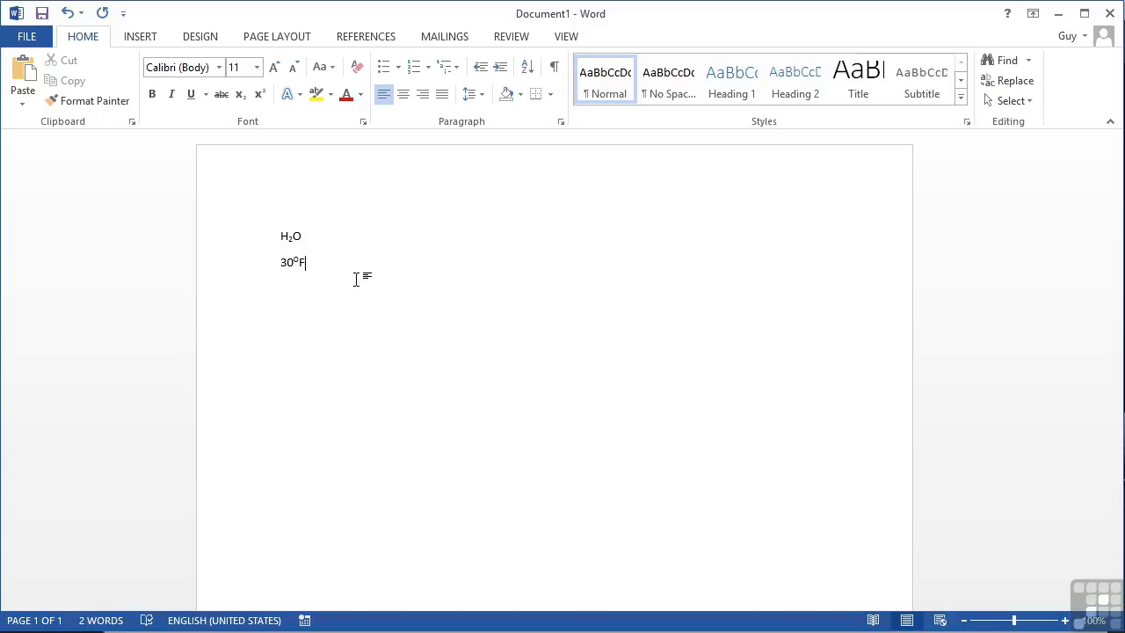
click(294, 260)
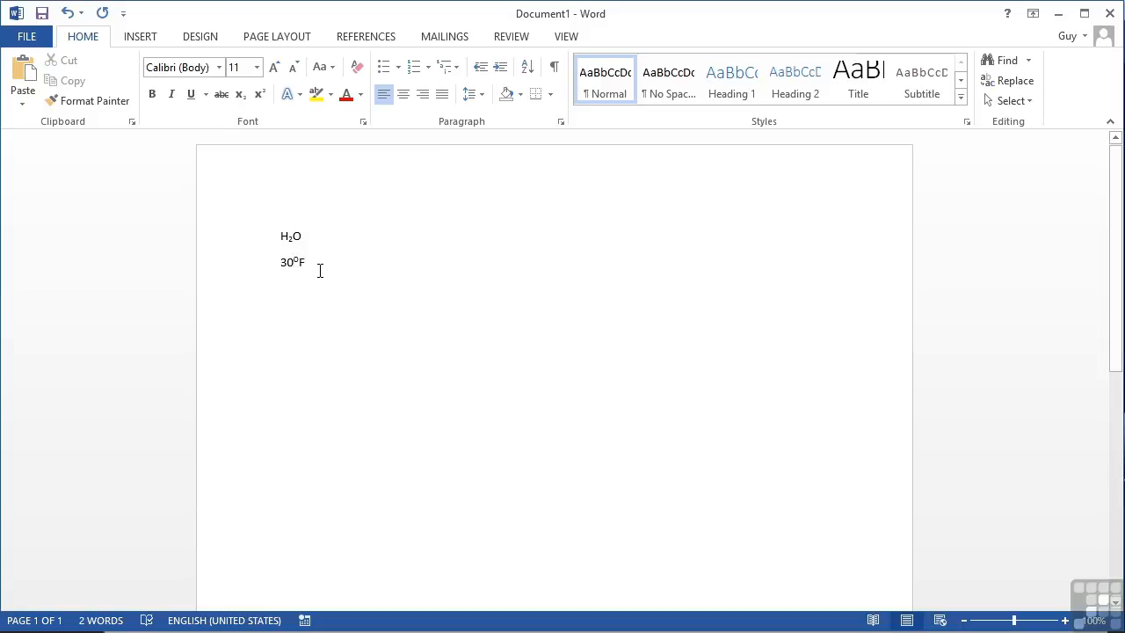